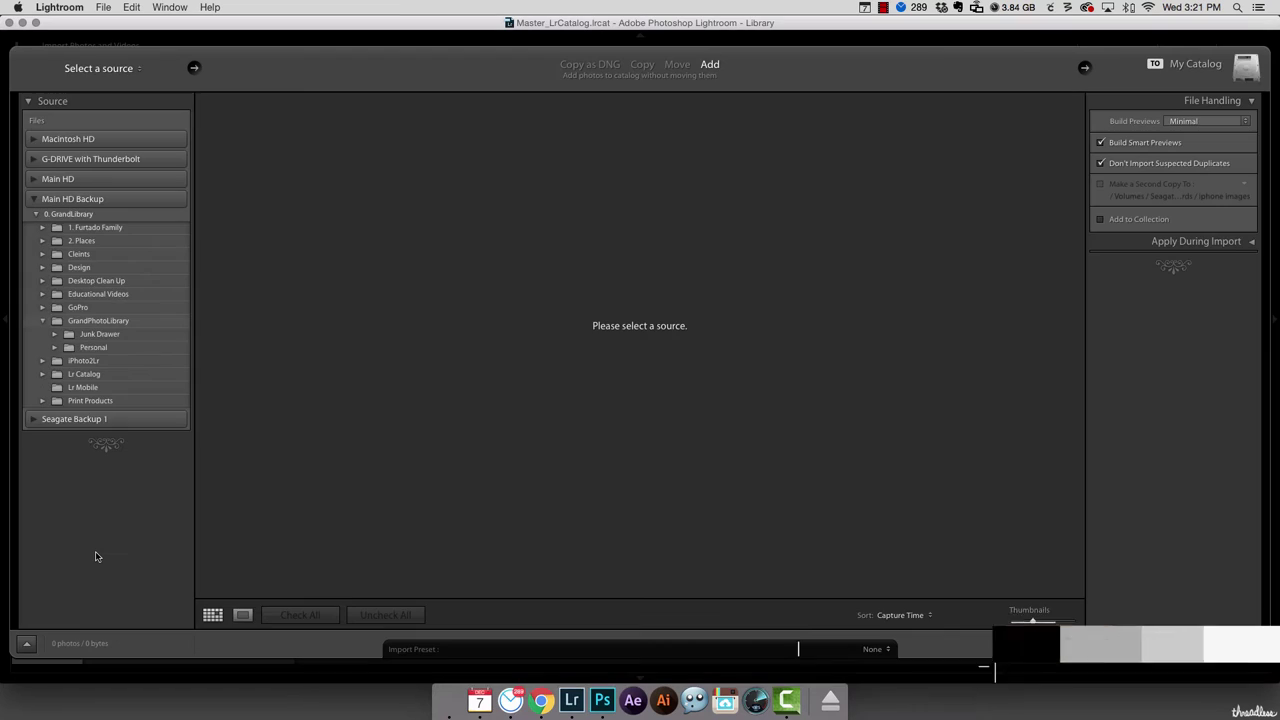
# Step: Select all four Personal photos, drag them onto 2a. Family Photos, and dismiss the file-already-exists error
pyautogui.click(97, 556)
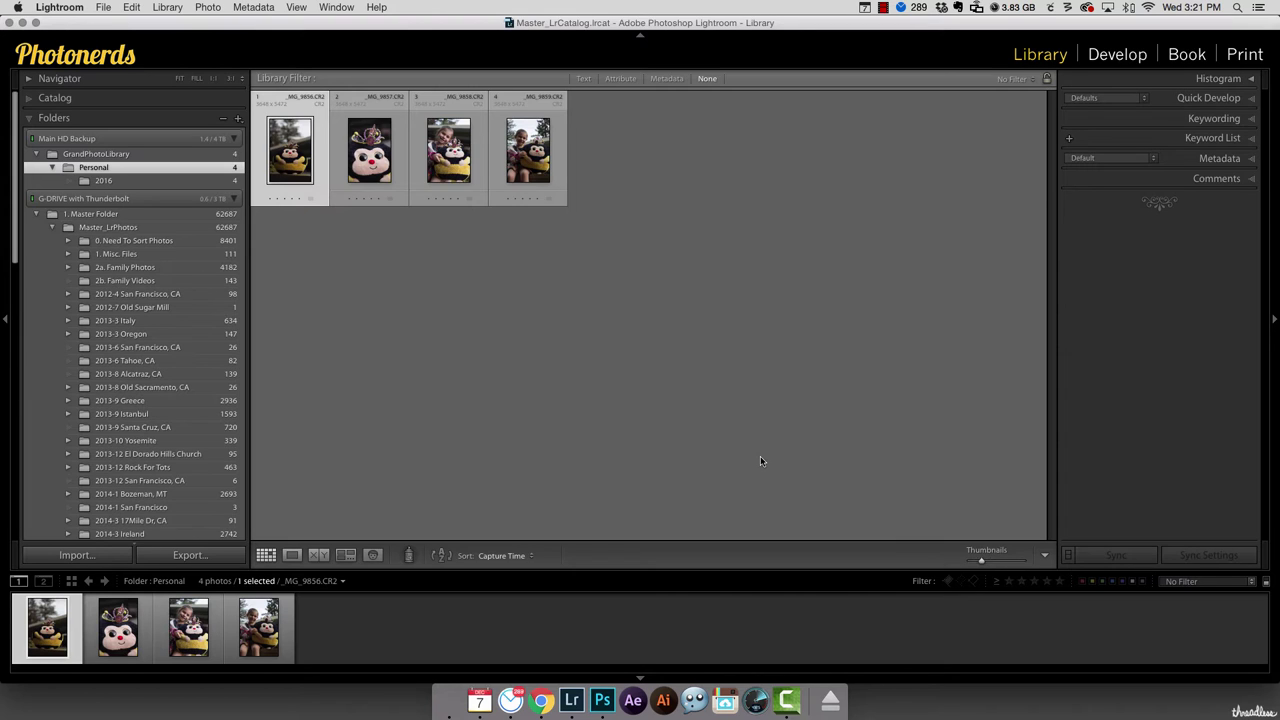
pyautogui.keyDown('shift'); pyautogui.click(517, 164); pyautogui.keyUp('shift')
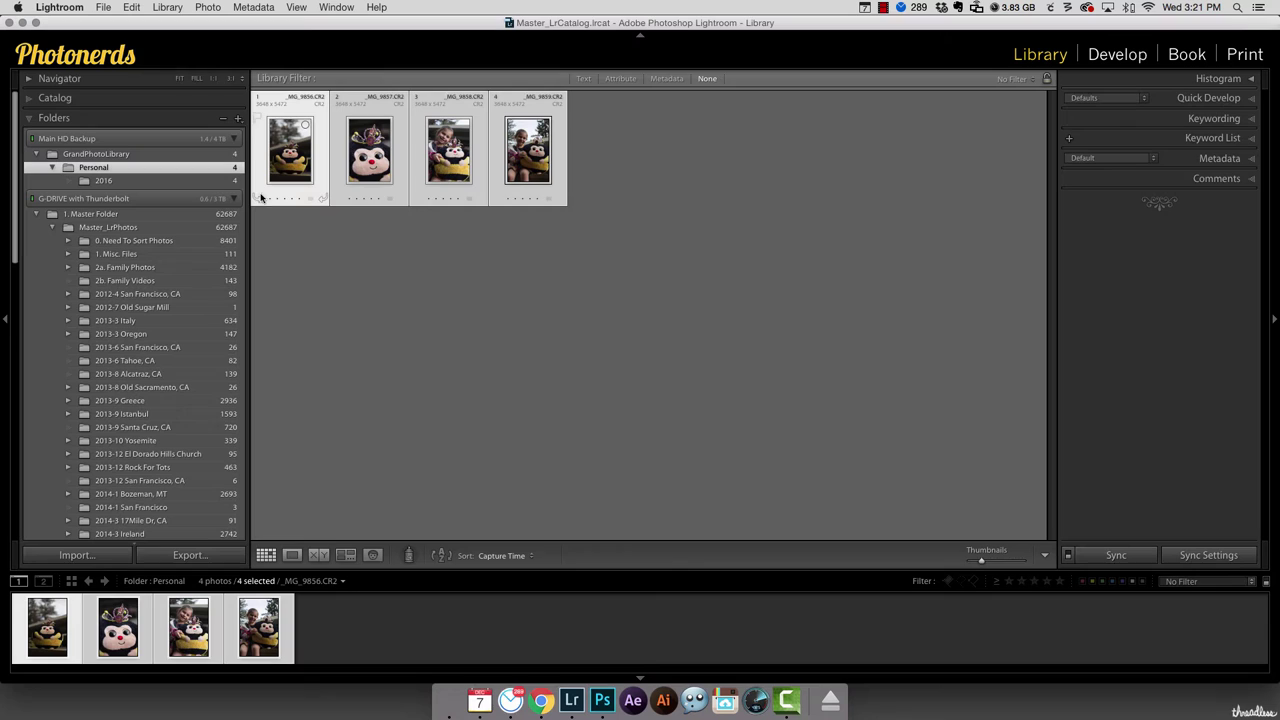
pyautogui.moveTo(279, 194); pyautogui.dragTo(170, 268)
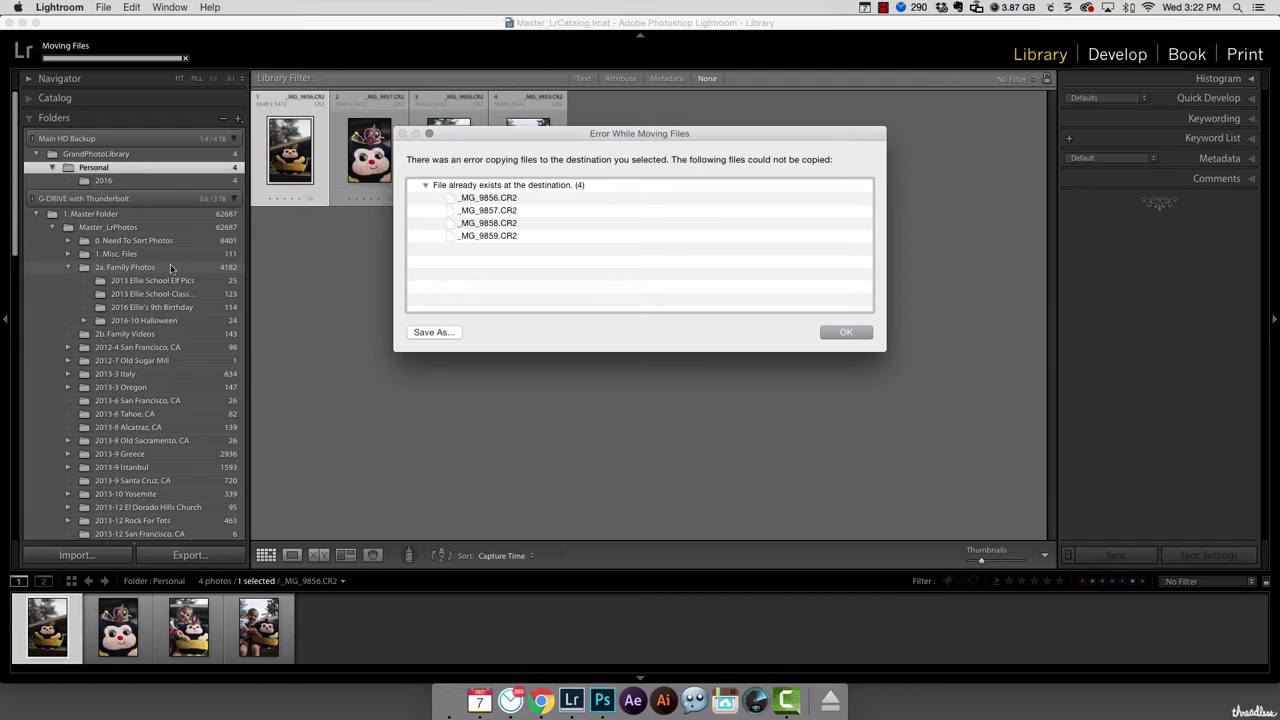
pyautogui.click(836, 334)
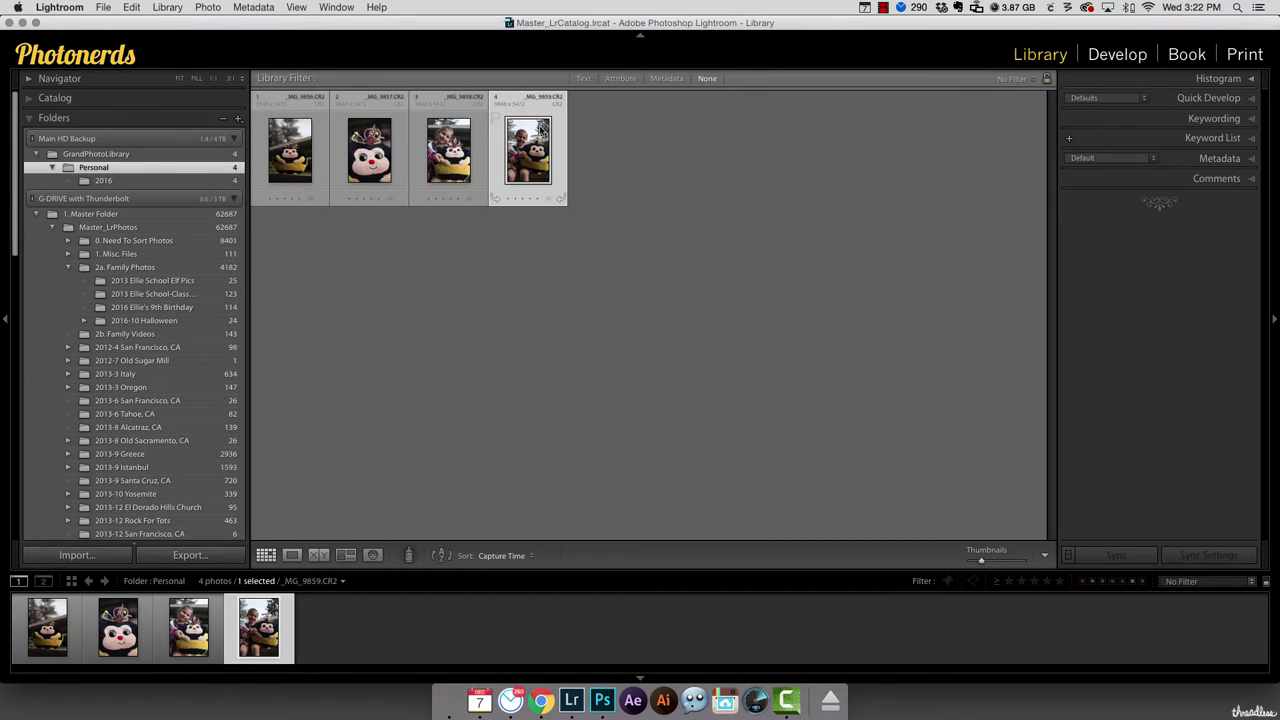
# Step: View _MG_9859.CR2 at full size, then show the 2a. Family Photos folder as a grid
pyautogui.doubleClick(542, 128)
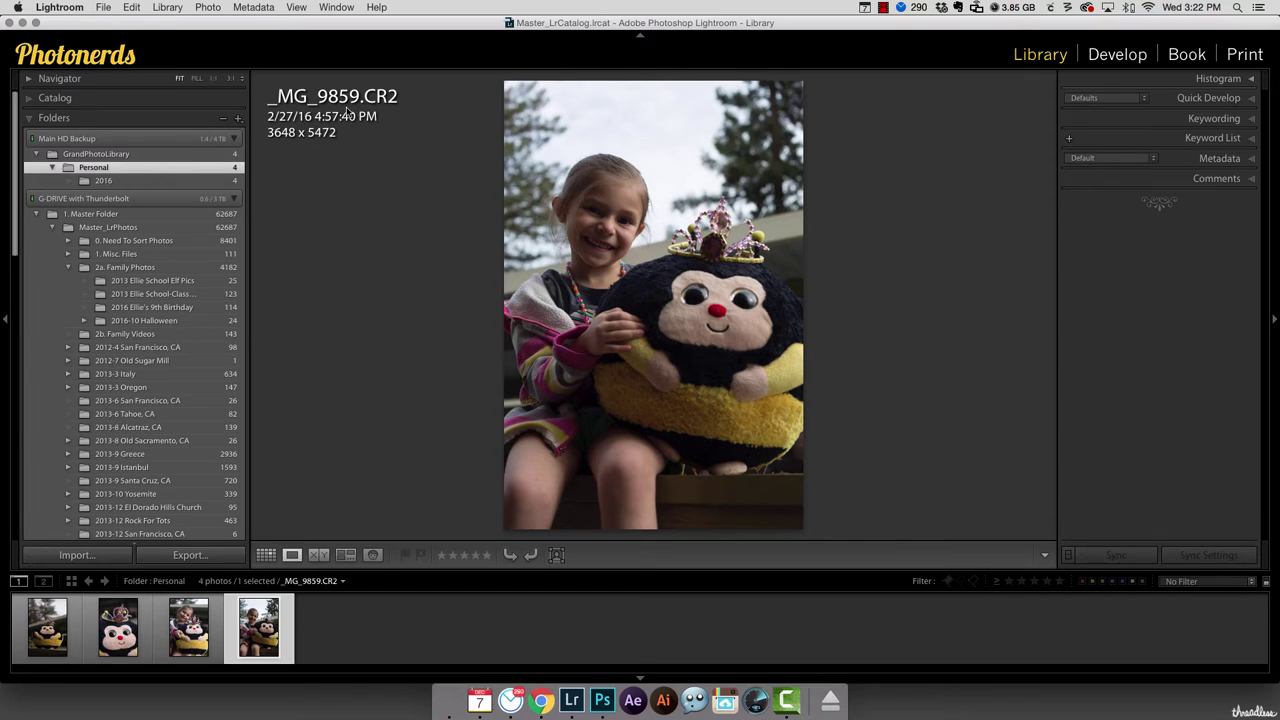
pyautogui.click(158, 272)
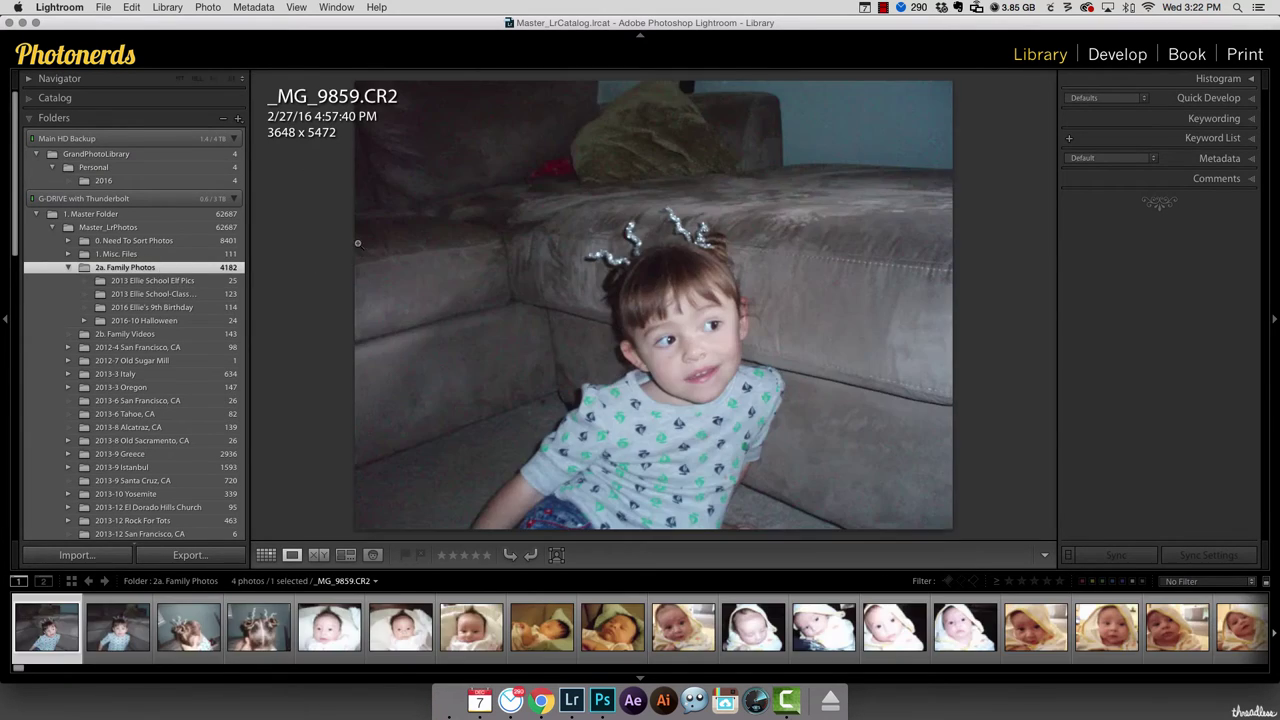
pyautogui.click(266, 554)
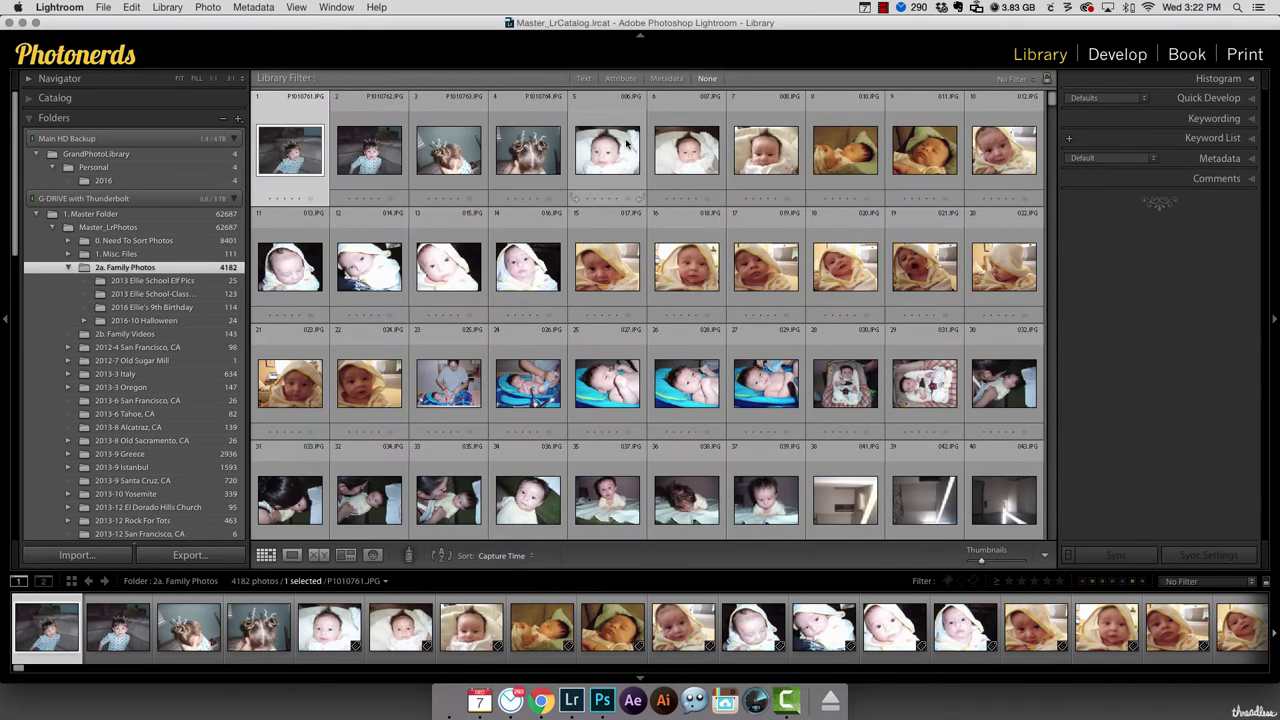
# Step: Text-search 2a. Family Photos for '9859', open the matching _MG_9859.CR2, then return to the 2016 folder
pyautogui.click(583, 78)
pyautogui.click(891, 97)
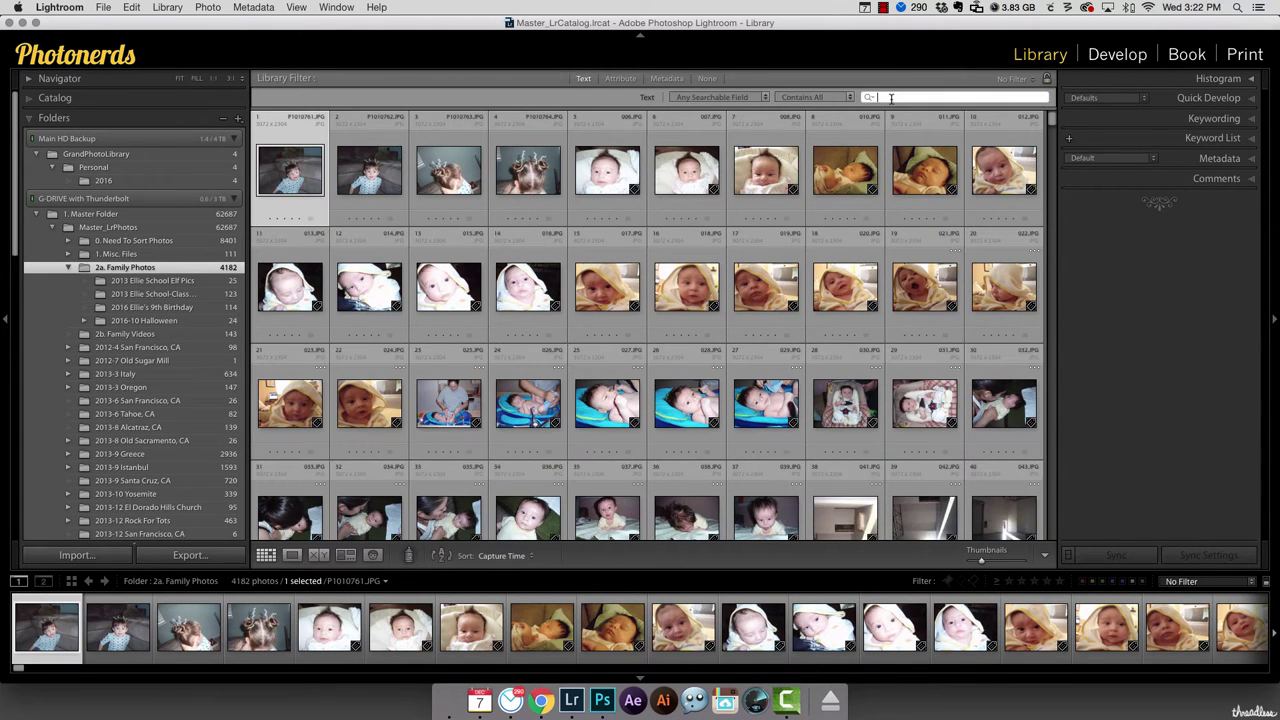
pyautogui.write('9859')
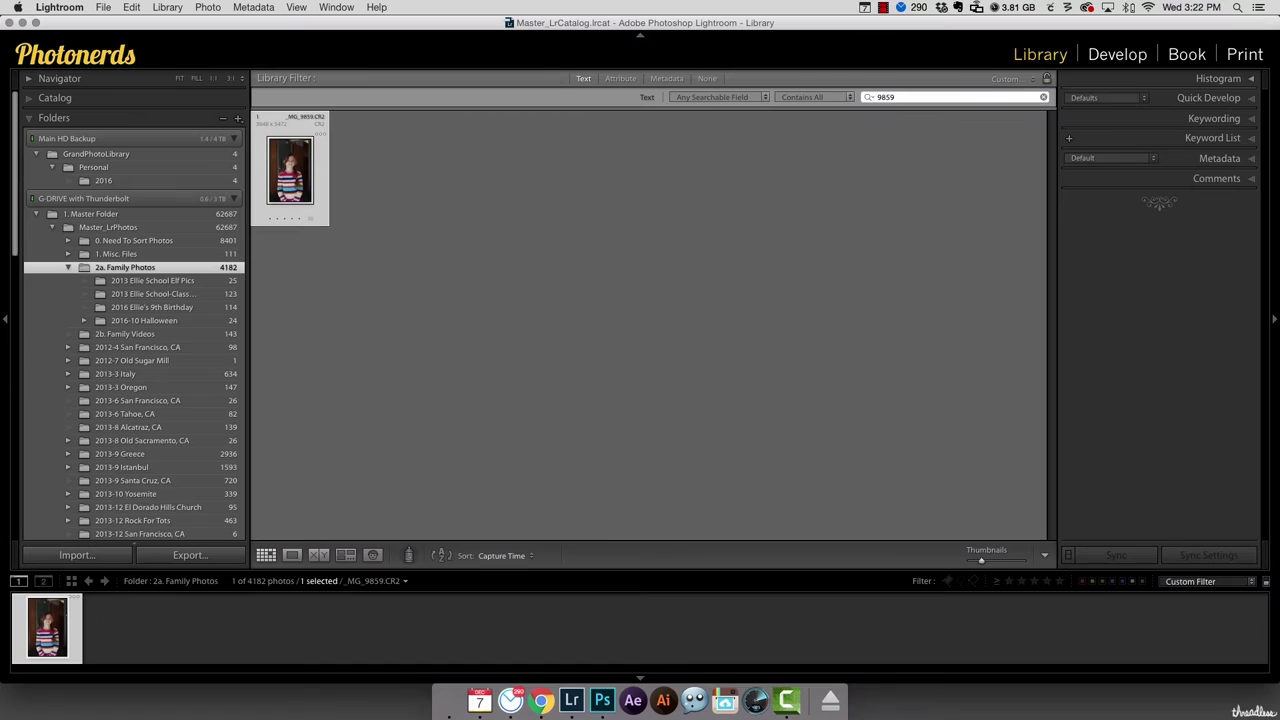
pyautogui.press('Return')
pyautogui.doubleClick(293, 181)
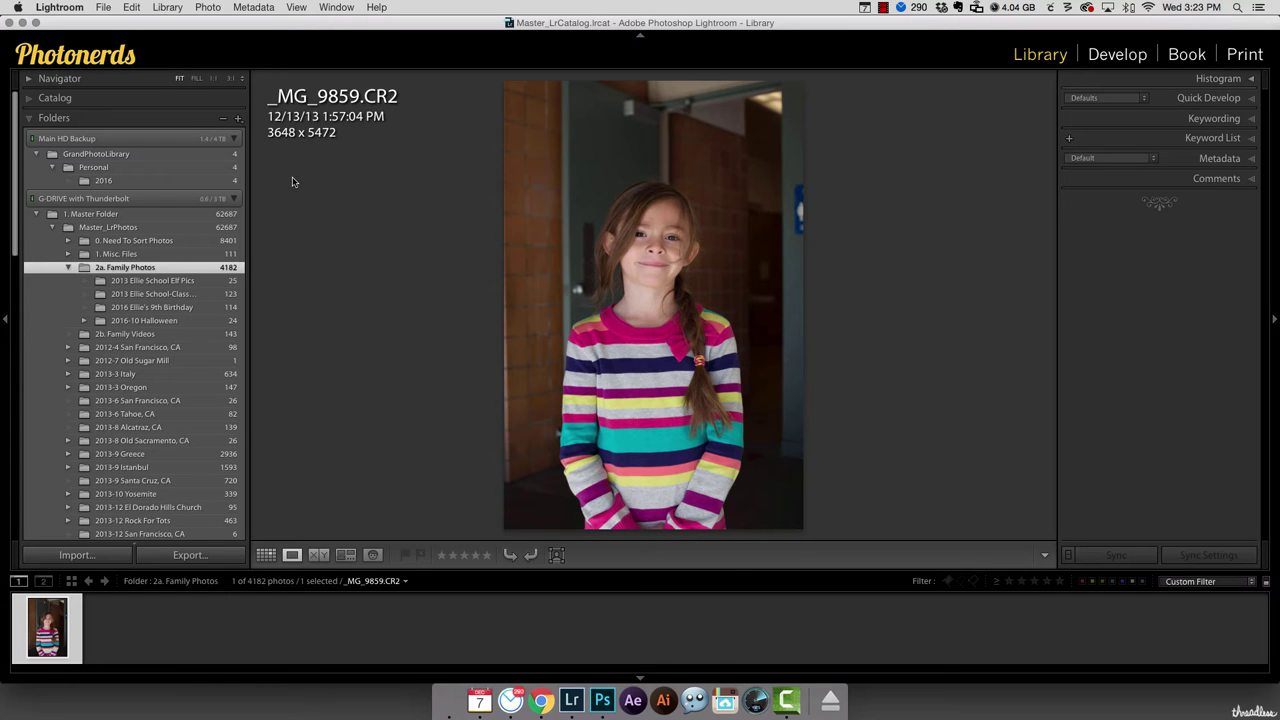
pyautogui.click(103, 180)
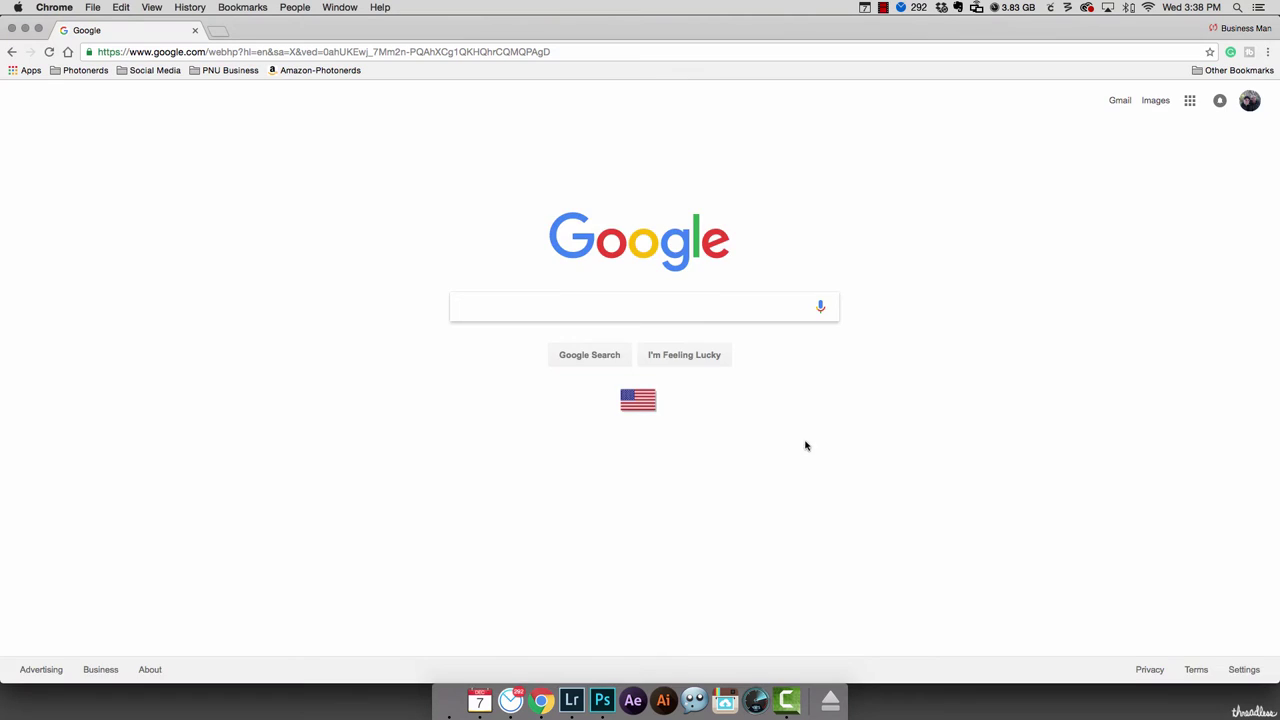
# Step: Search Google for 'Lightroom Duplicate Finder' and open the Lightroom Plugins Duplicate Finder page
pyautogui.write('Lightr')
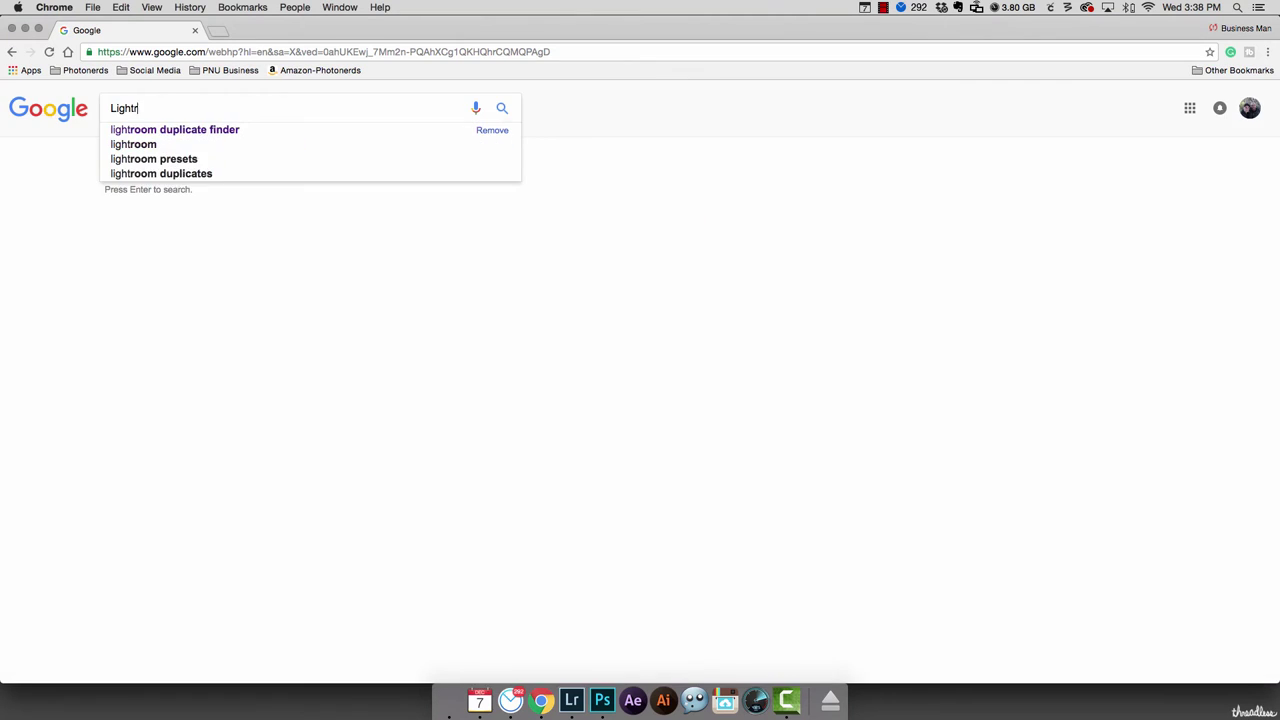
pyautogui.write('oom Duplicate Finder')
pyautogui.press('Return')
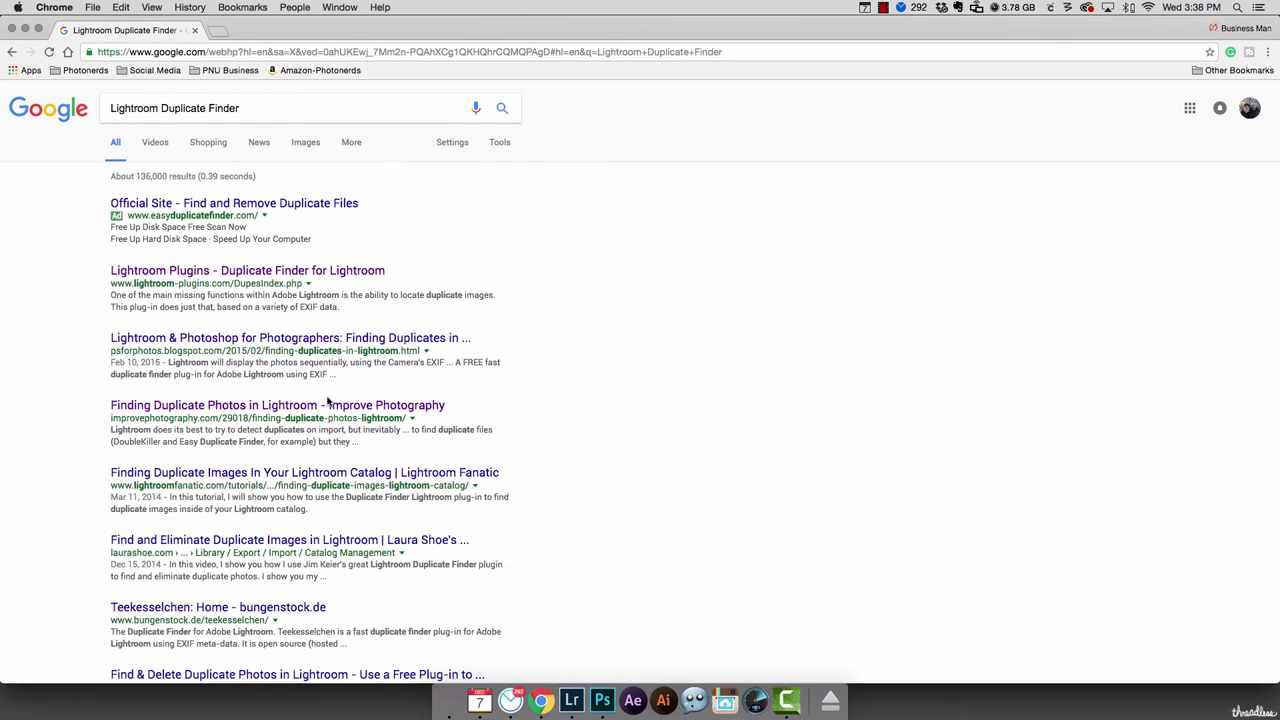
pyautogui.click(197, 275)
pyautogui.scroll(-4, 197, 275)
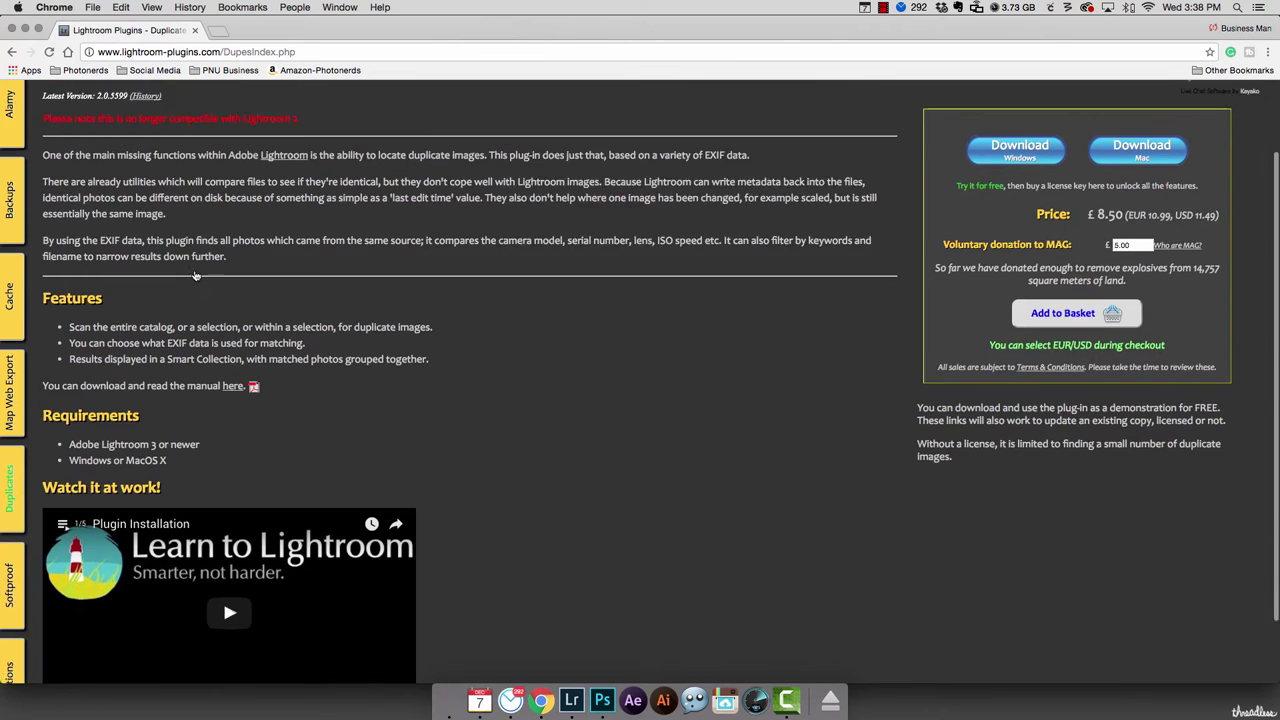
pyautogui.scroll(4, 195, 275)
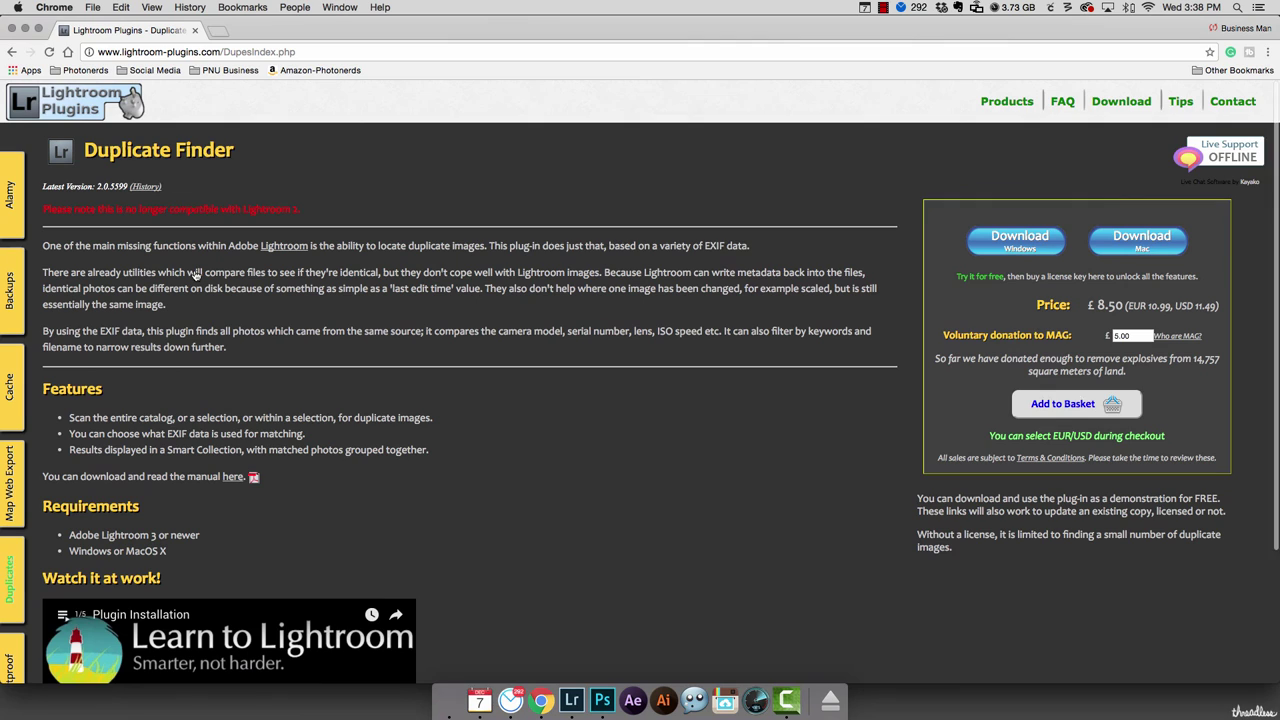
pyautogui.click(865, 9)
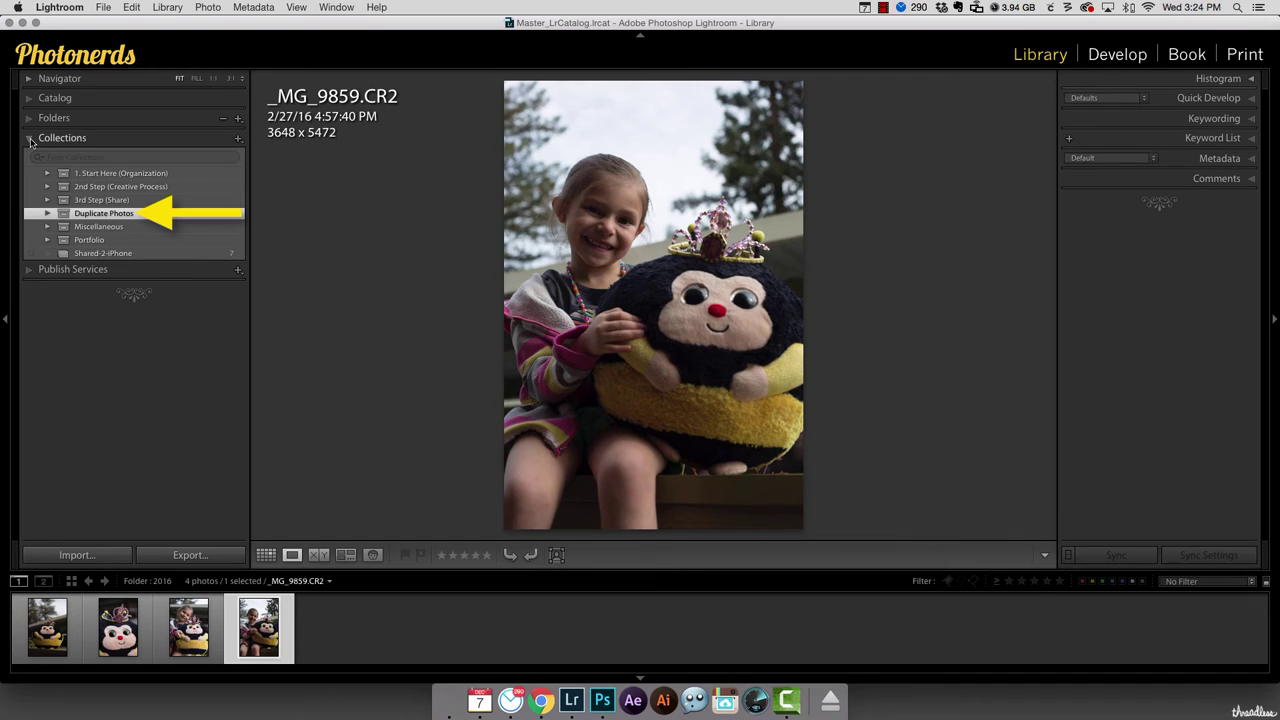
# Step: Expand the Duplicate Photos collection set to reveal All Duplicates (1661 photos) and File - Largest (759)
pyautogui.click(47, 213)
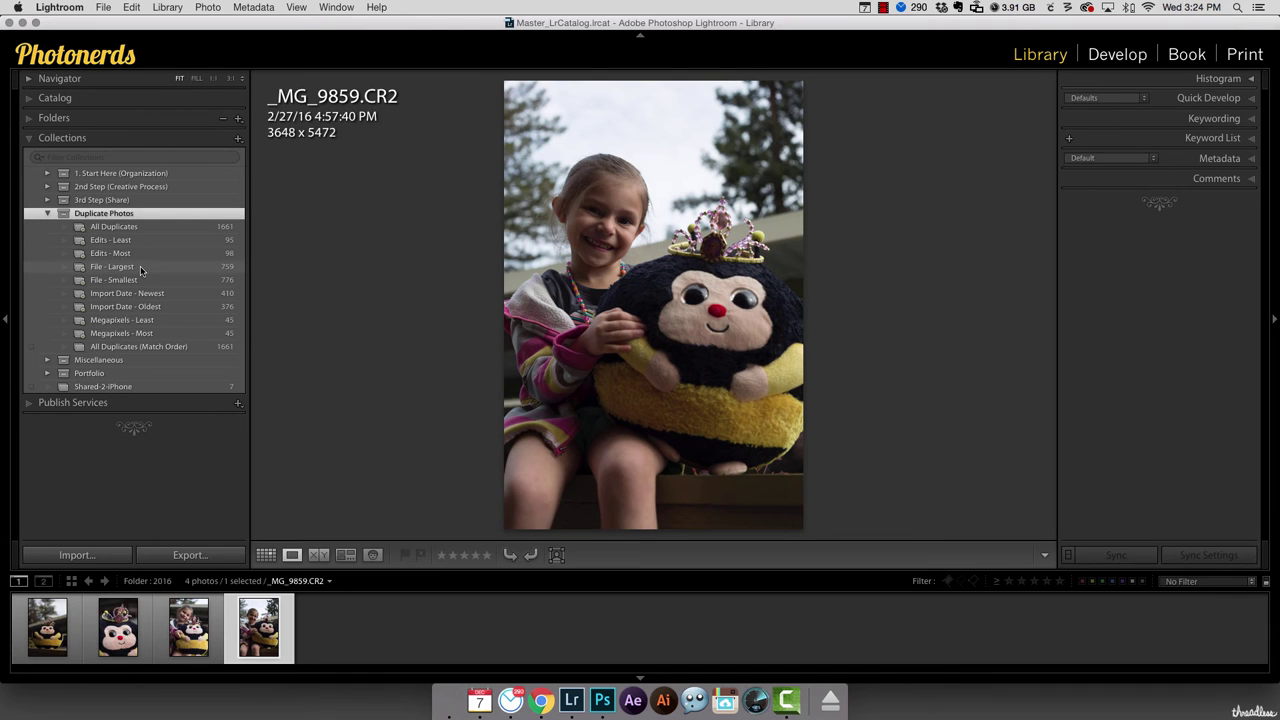
# Step: Open All Duplicates as a grid, select the _MG_0079 CR2 and DNG copies, and show them in Survey view
pyautogui.click(113, 226)
pyautogui.press('g')
pyautogui.scroll(-5, 1043, 205)
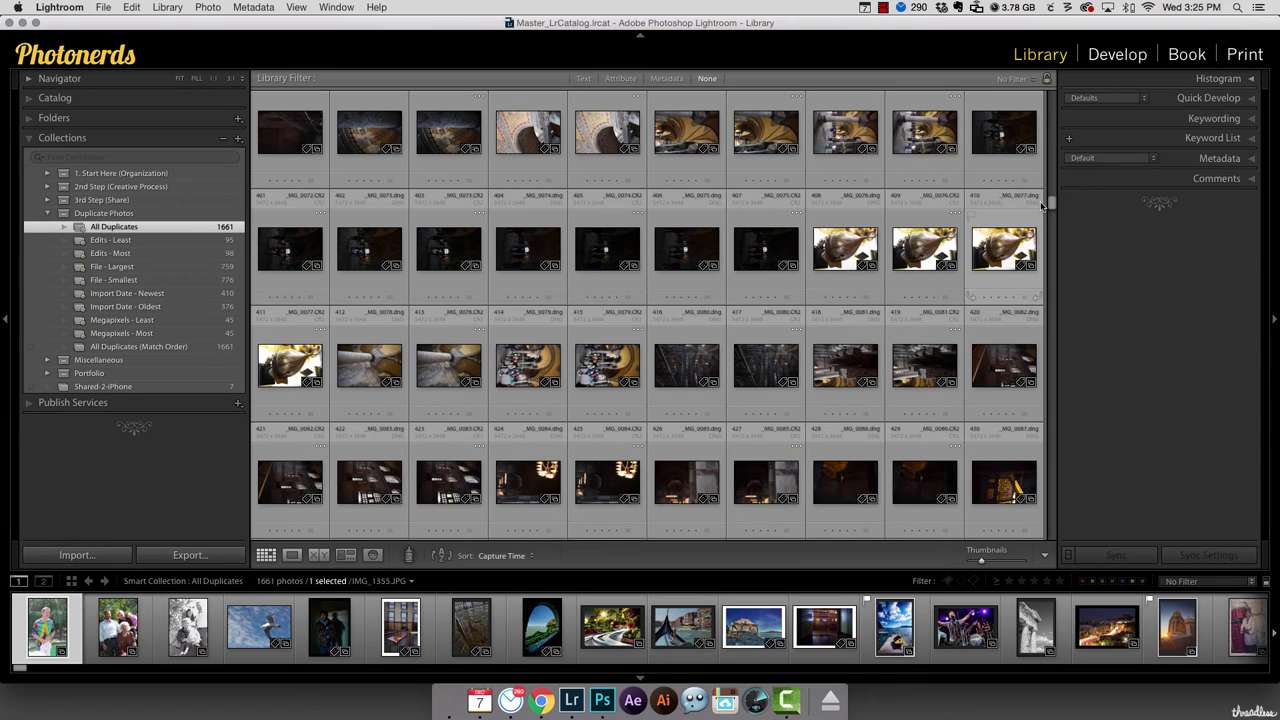
pyautogui.scroll(1, 845, 260)
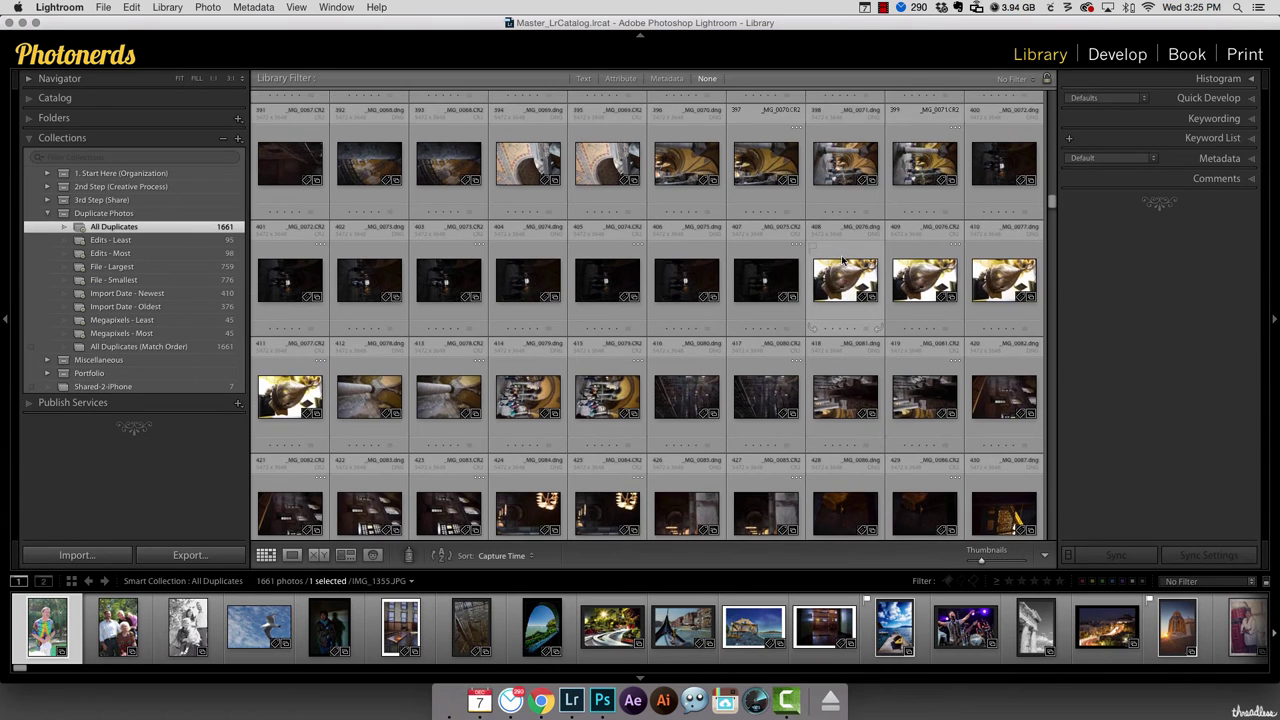
pyautogui.scroll(-1, 843, 260)
pyautogui.scroll(1, 843, 260)
pyautogui.click(606, 393)
pyautogui.keyDown('shift'); pyautogui.click(533, 393); pyautogui.keyUp('shift')
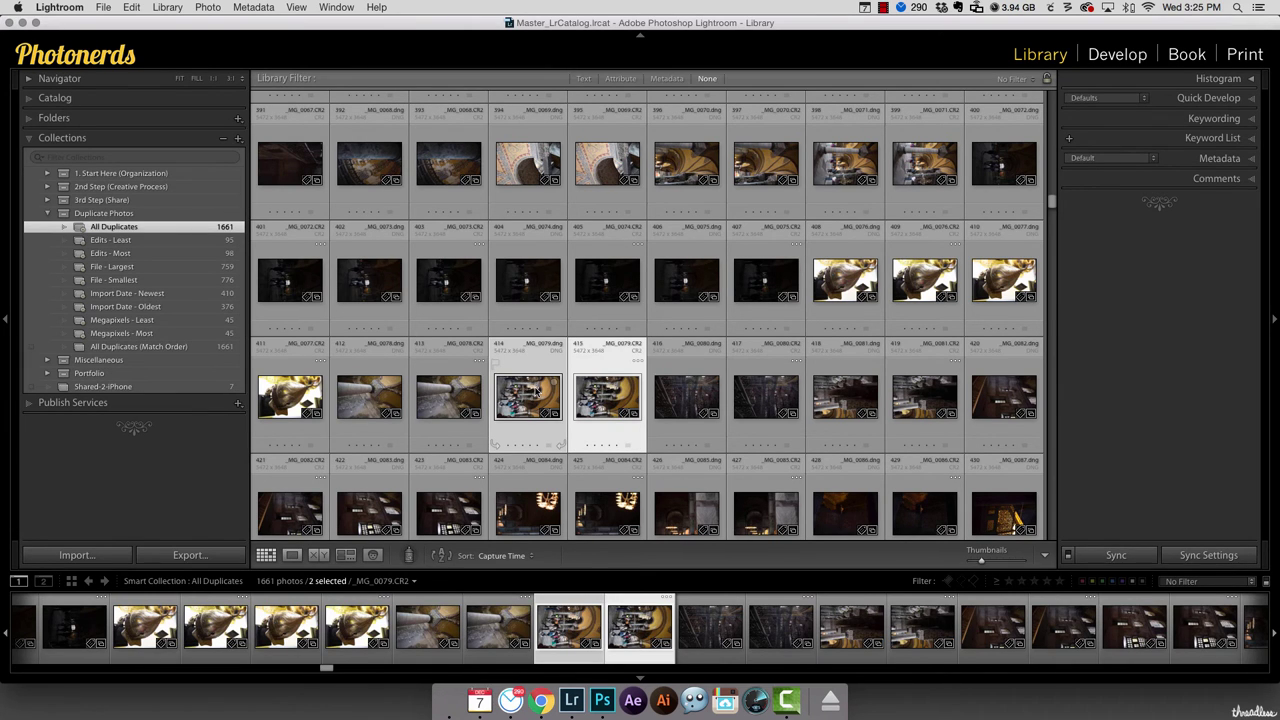
pyautogui.press('n')
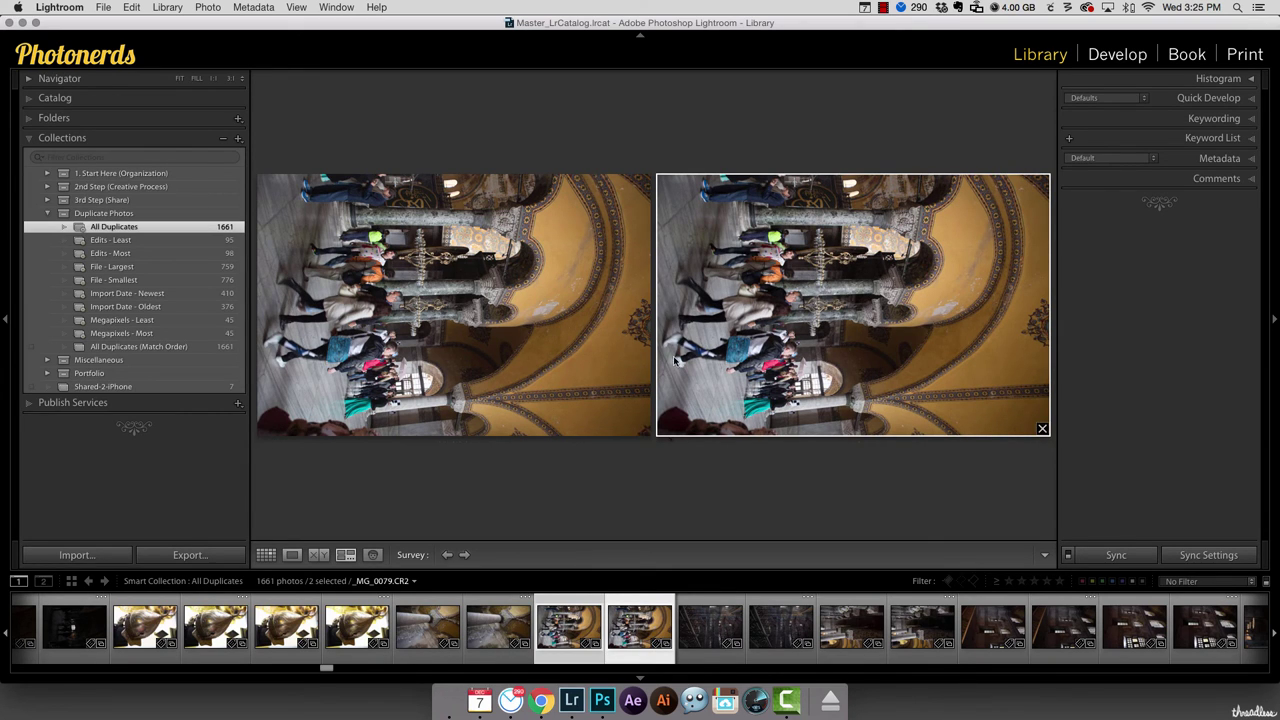
# Step: Make the left-hand DNG copy of _MG_0079 the active photo in Survey view
pyautogui.click(594, 368)
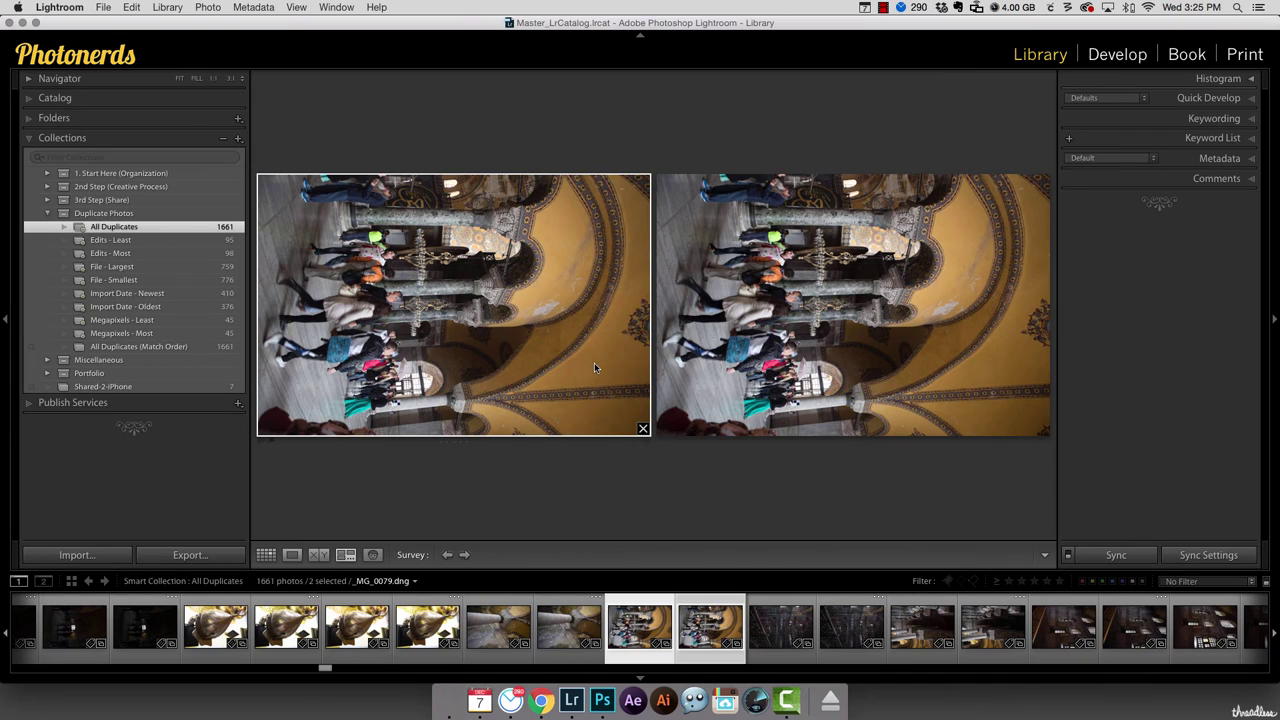